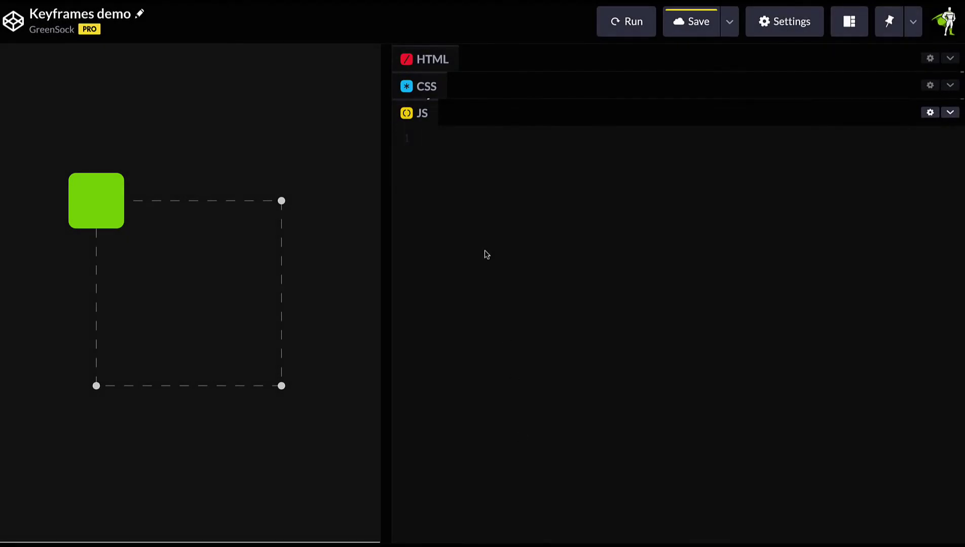
type("let tl = ")
type("gsap.timeline(")
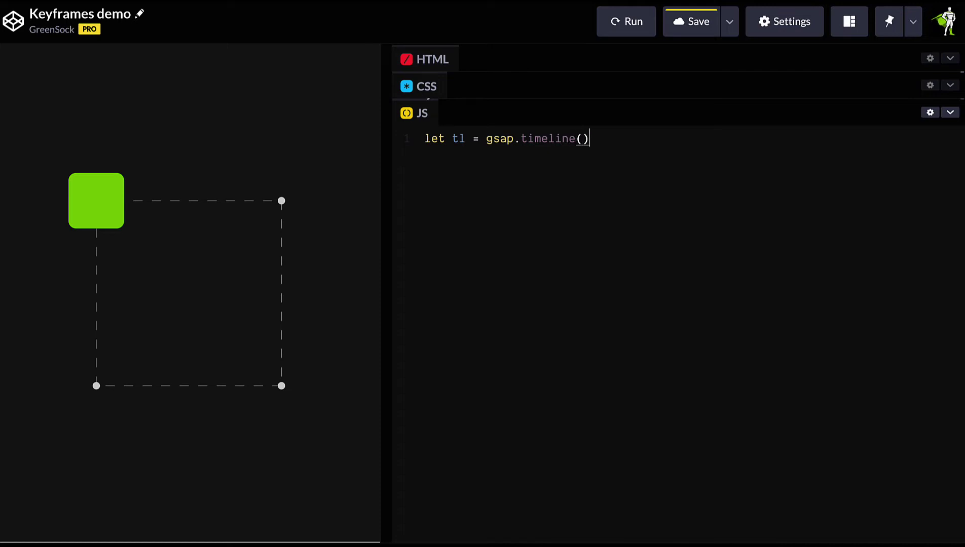
Step: Write a gsap.timeline with four .to() tweens (x:100, y:100, x:0, y:0) by pasting copies, then run it
key("Return")
key("Return")
type("tl.to('.elem', {")
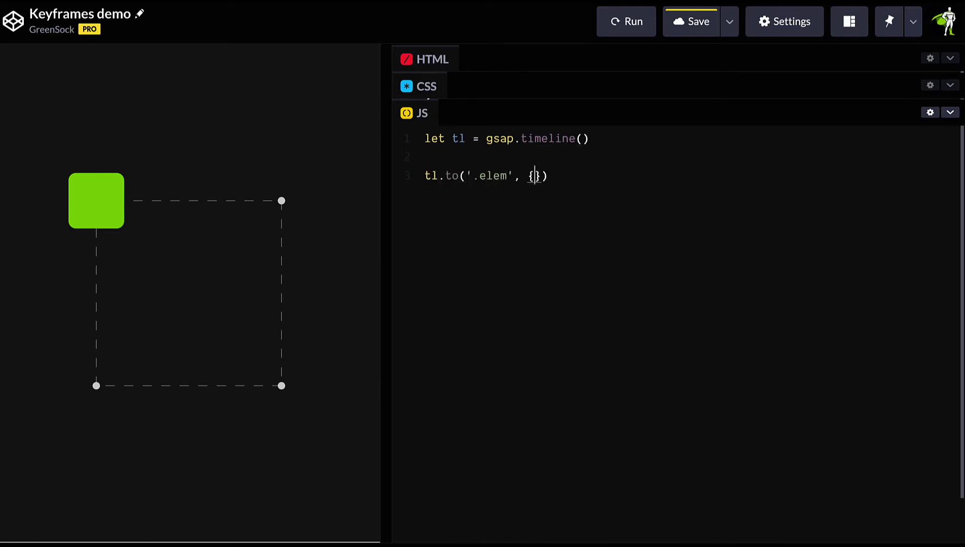
key("Return")
type("x: 100")
left_click_drag(482, 198, 440, 176)
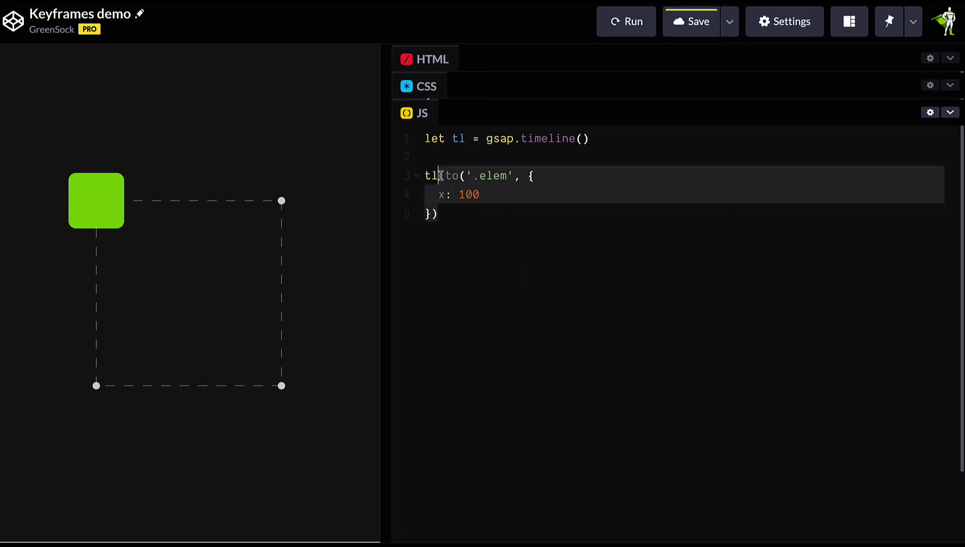
key("ctrl+c")
key("ctrl+End")
key("Return")
key("ctrl+v")
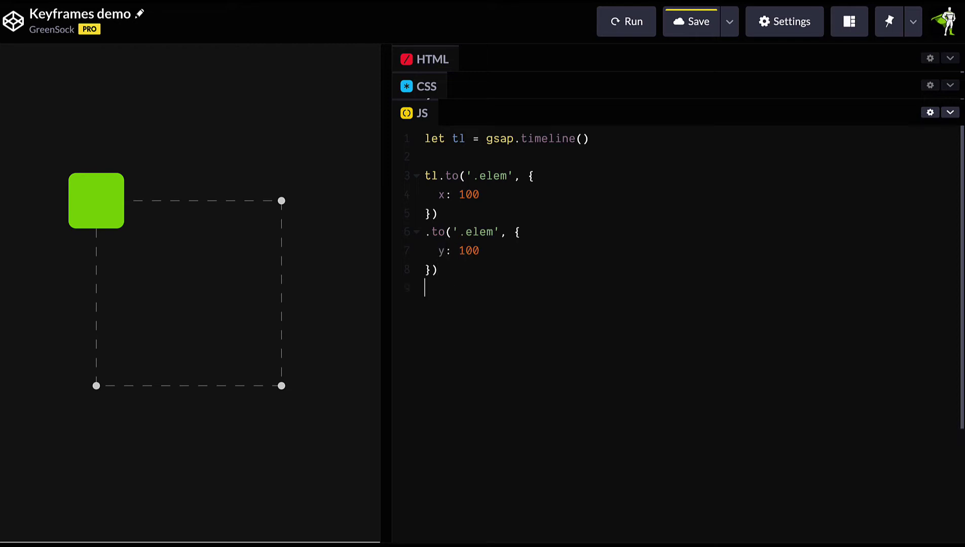
key("ctrl+v")
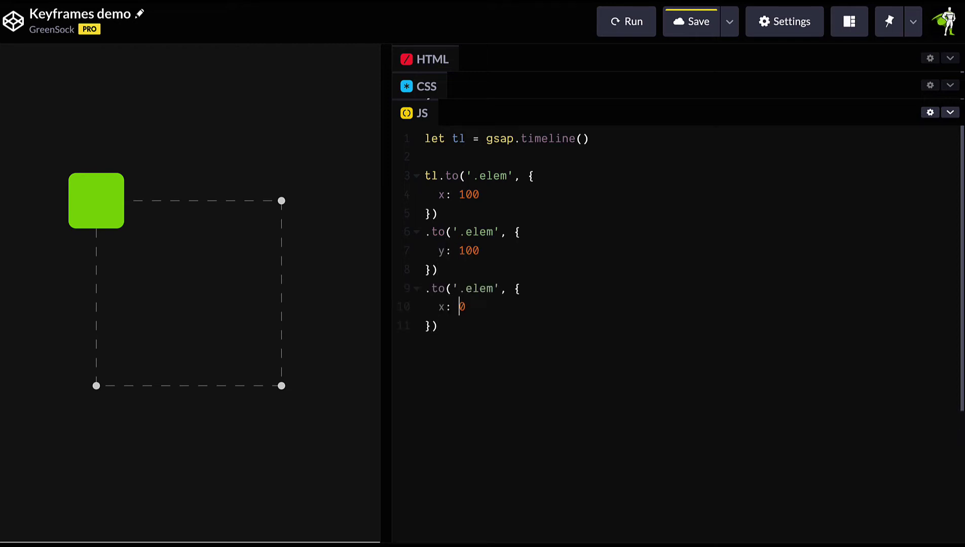
key("ctrl+v")
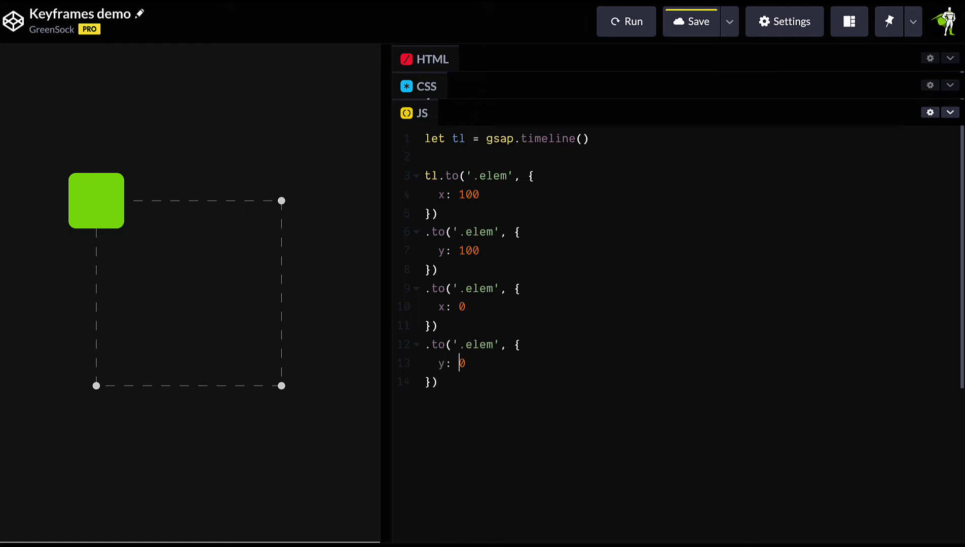
left_click(616, 22)
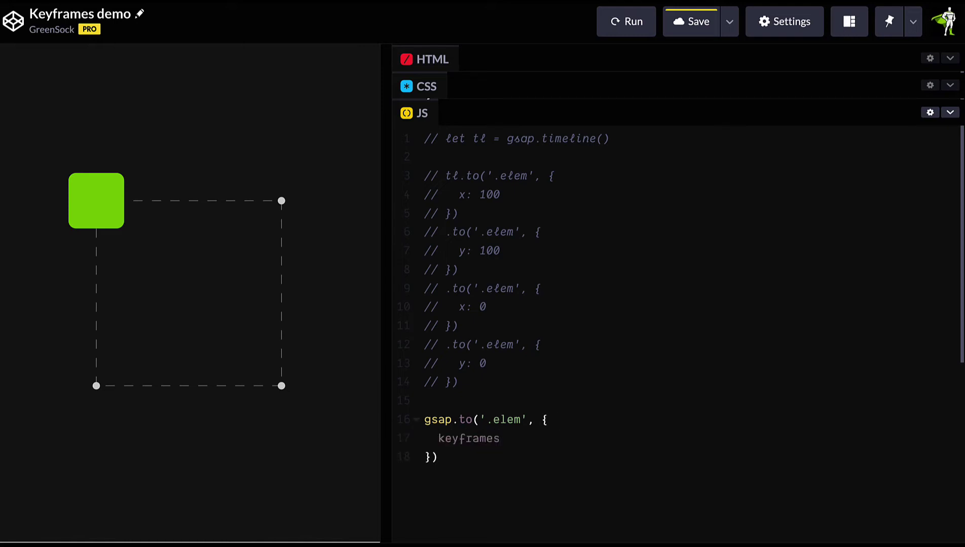
type("[")
Step: Write gsap.to('.elem') with a keyframes array of {x:100}, {y:100}, {x:0}, {y:0} on separate lines
key("Return")
type("{x")
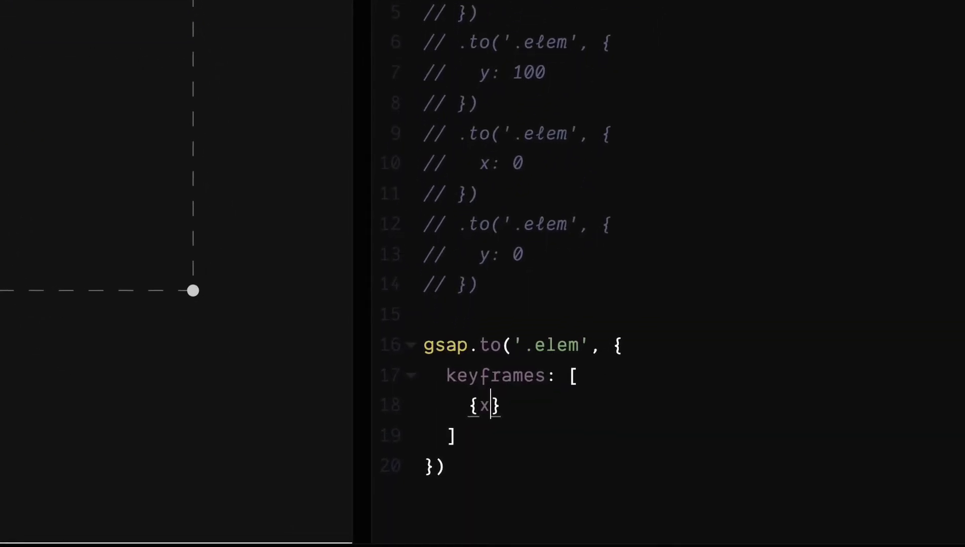
type(":100")
key("Return")
type("{")
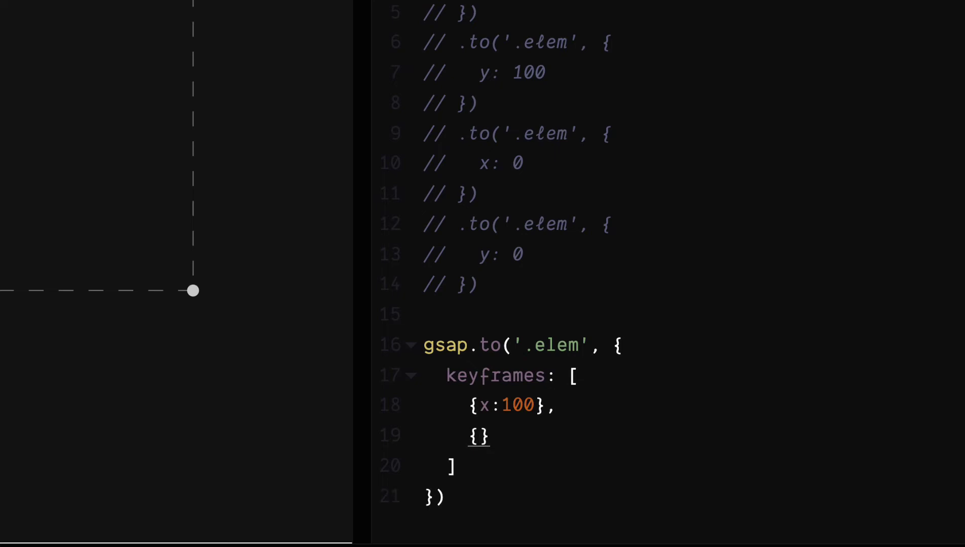
type("y: 100")
key("End")
type(",")
key("Return")
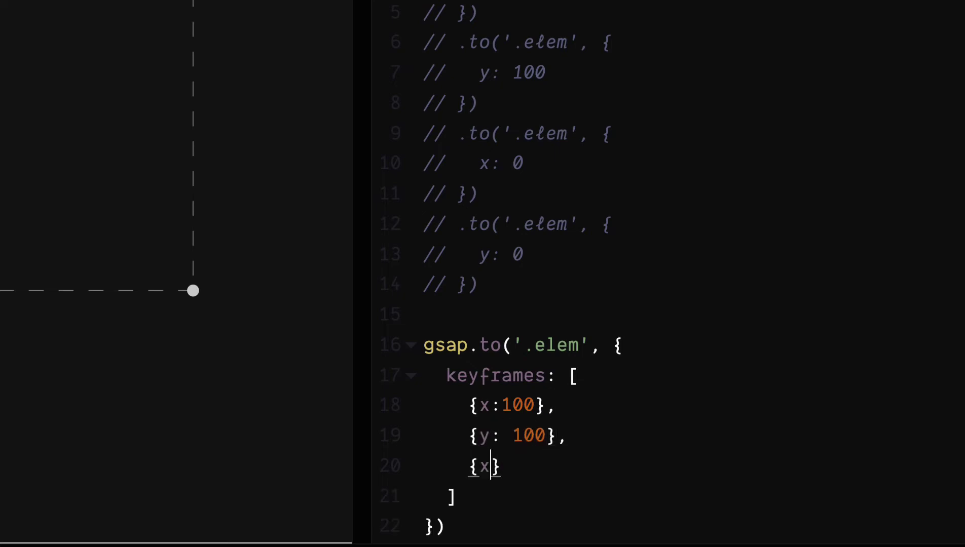
type(":0")
key("End")
type(",")
key("Return")
type("{y:")
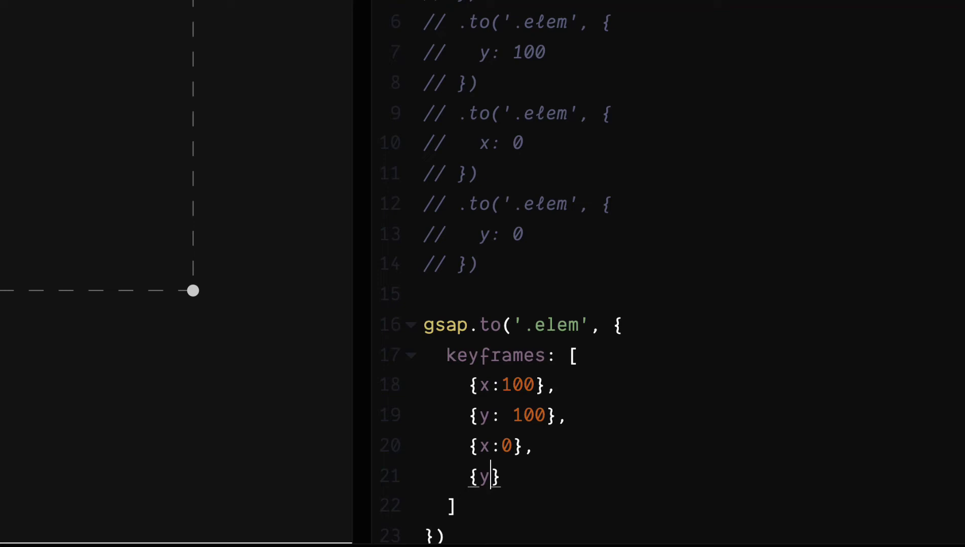
type("0")
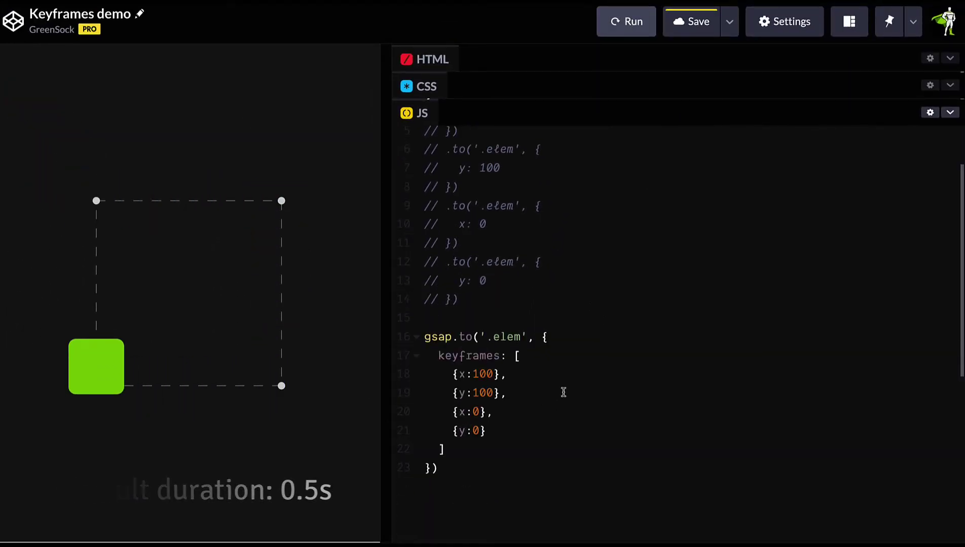
Step: Delete the commented-out timeline and run the tween with delay: 1 on the second keyframe
left_click_drag(462, 300, 417, 131)
key("BackSpace")
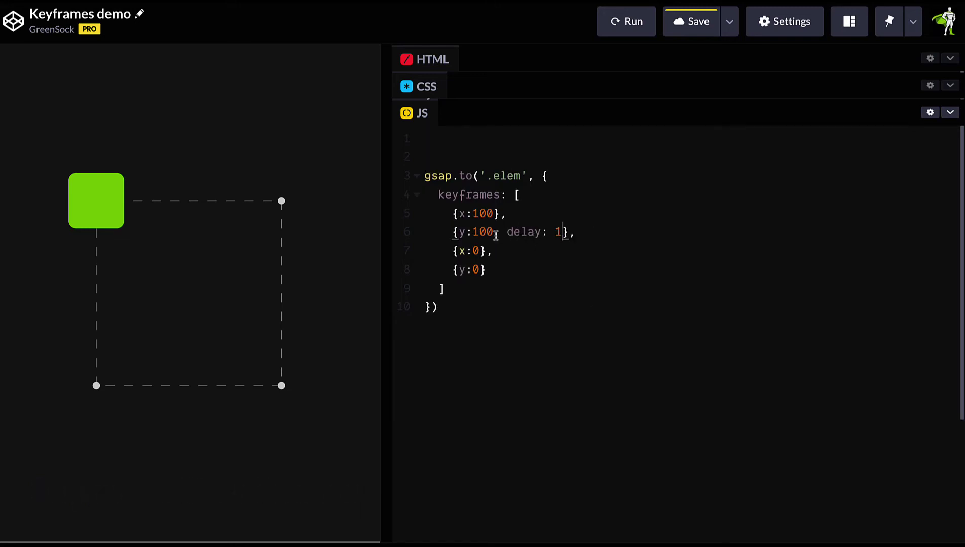
left_click(625, 21)
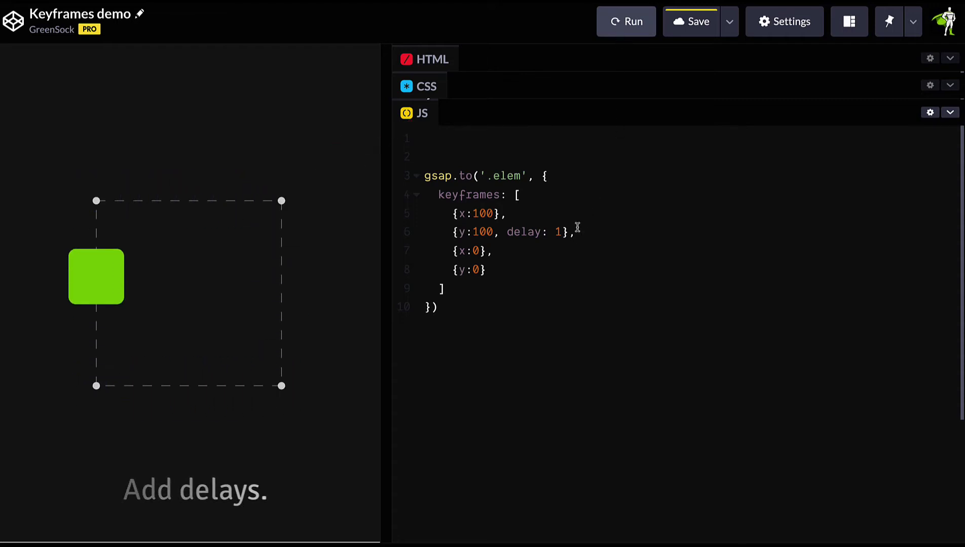
Step: Remove the delay and add a tween-wide ease: 'power2.out' after the keyframes array
left_click_drag(565, 233, 502, 233)
key("BackSpace")
key("BackSpace")
key("BackSpace")
left_click(447, 289)
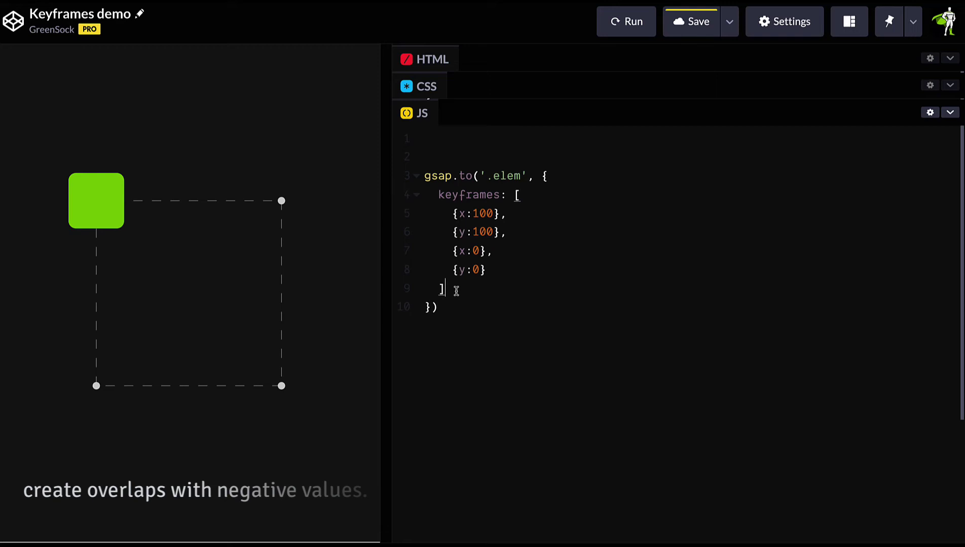
type(",")
key("Return")
type("ease: 'power2.out")
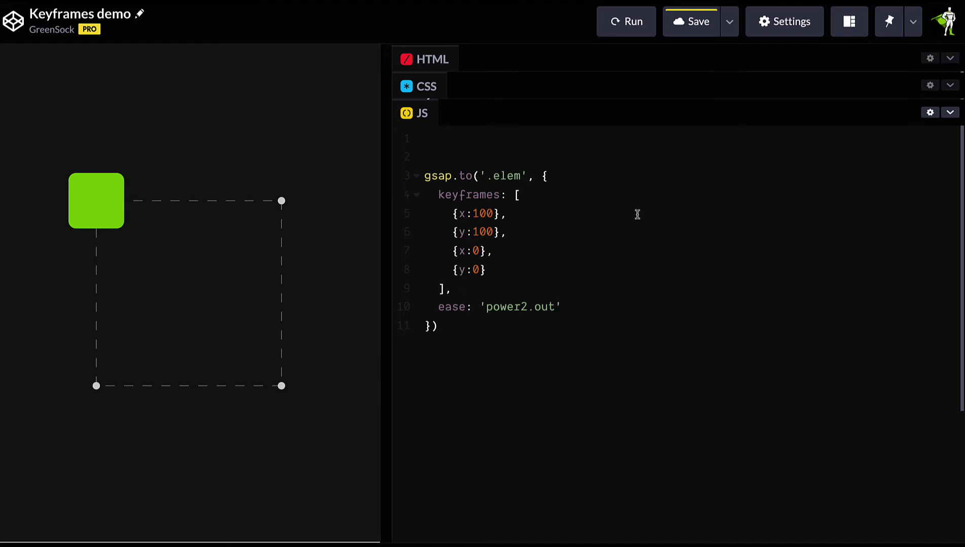
Step: Replay, then delete the tween-wide ease and paste ease: 'power2.out' into the second keyframe
key("ctrl+shift+7")
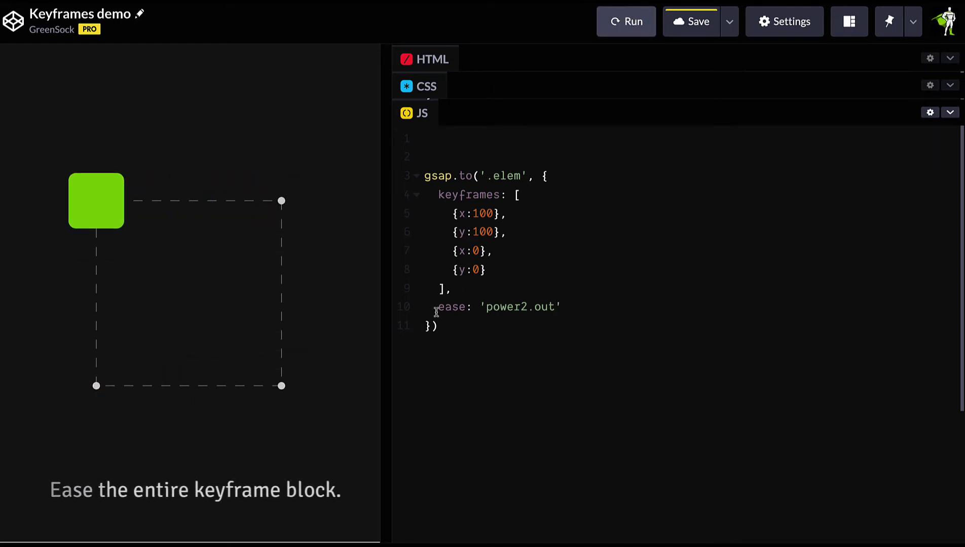
left_click_drag(438, 308, 565, 308)
key("BackSpace")
key("BackSpace")
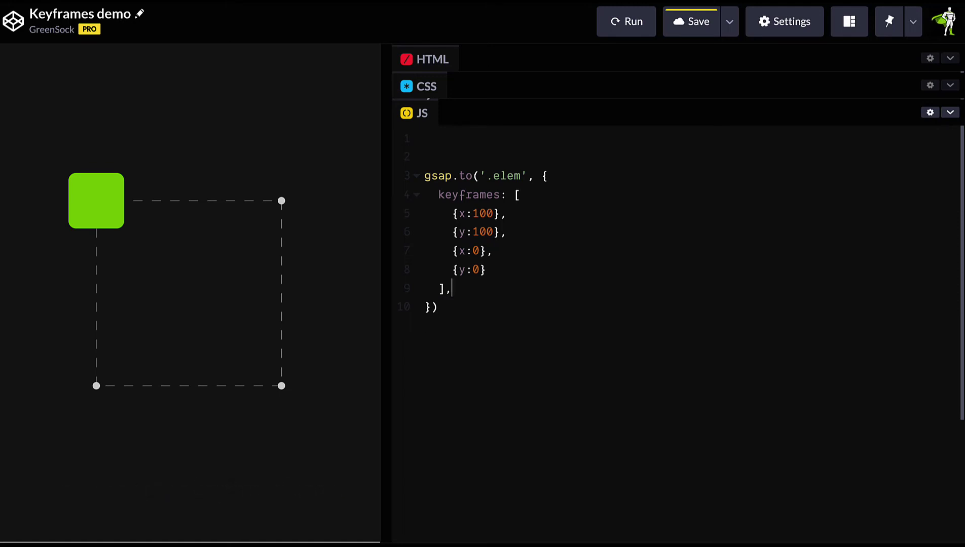
type(",")
key("ctrl+v")
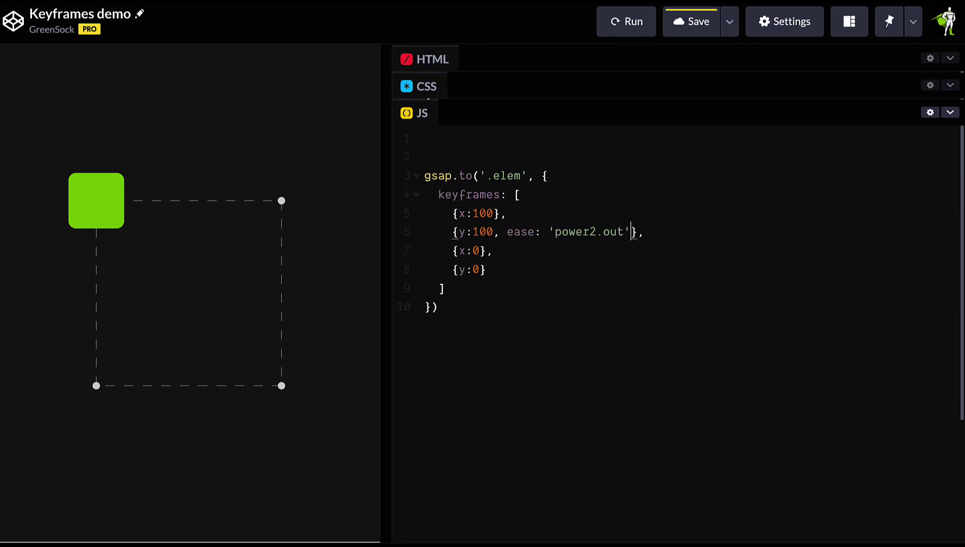
Step: Give the fourth keyframe ease: 'power2.in' and rerun the animation with per-keyframe eases
left_click(480, 272)
key("ctrl+v")
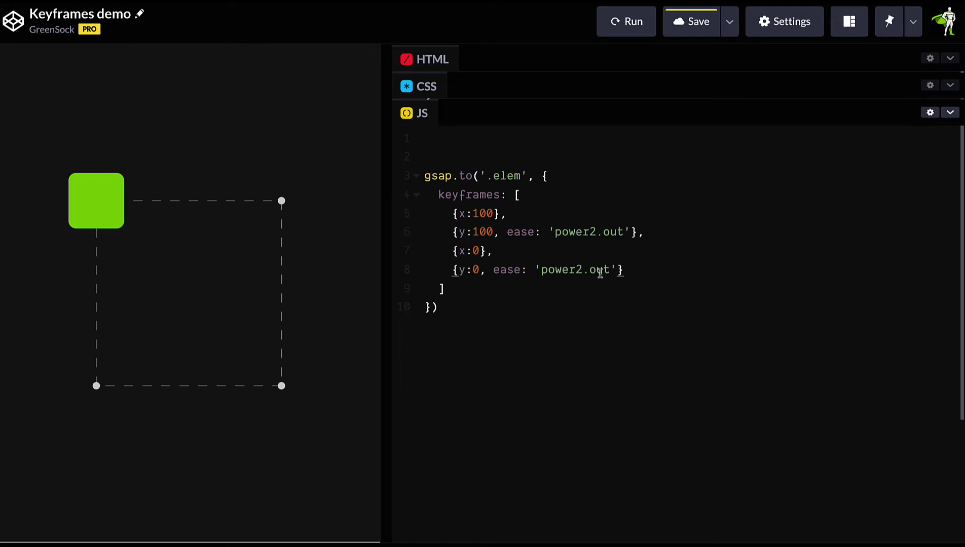
double_click(601, 272)
type("in")
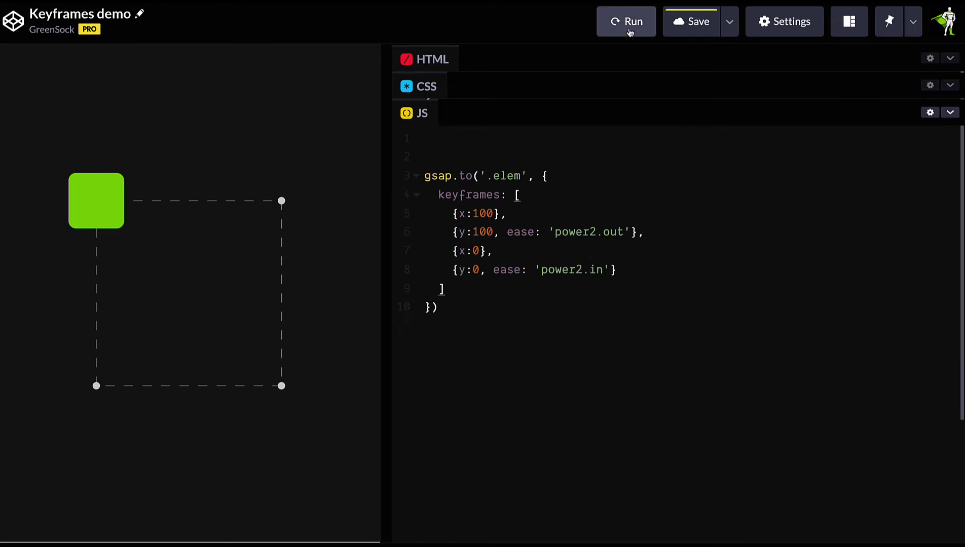
left_click(630, 23)
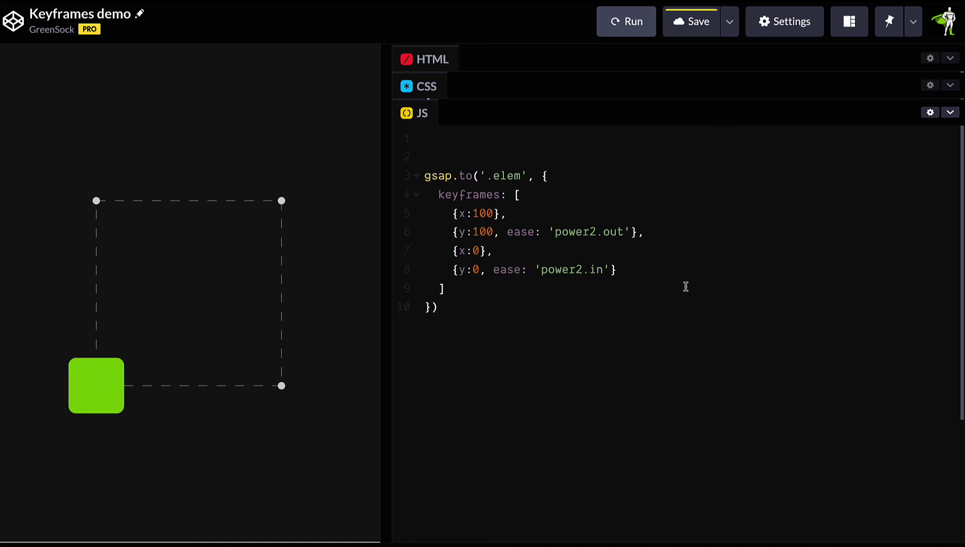
Step: Add rotation 360 with transformOrigin 'center' after the keyframes and rerun the animation
left_click(452, 289)
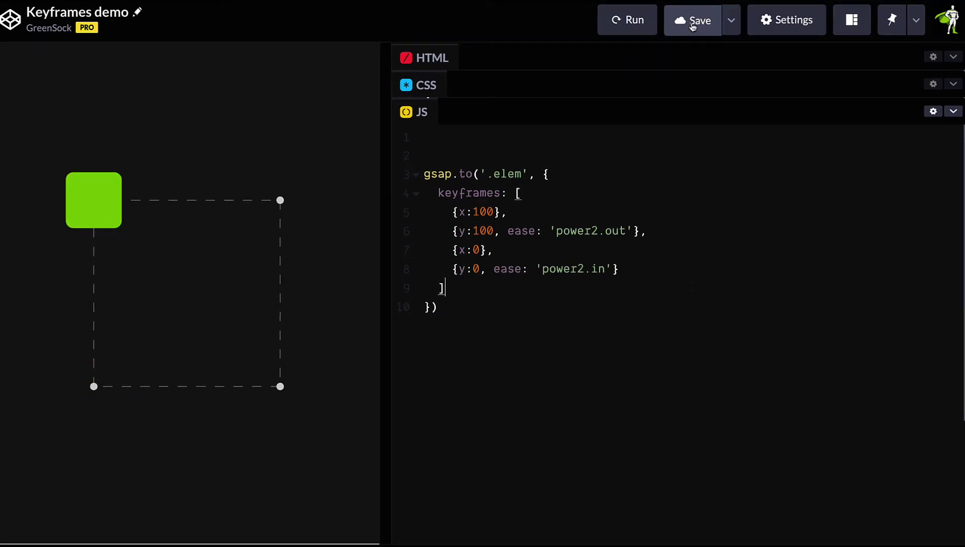
type(",")
key("Return")
type("rotate: ")
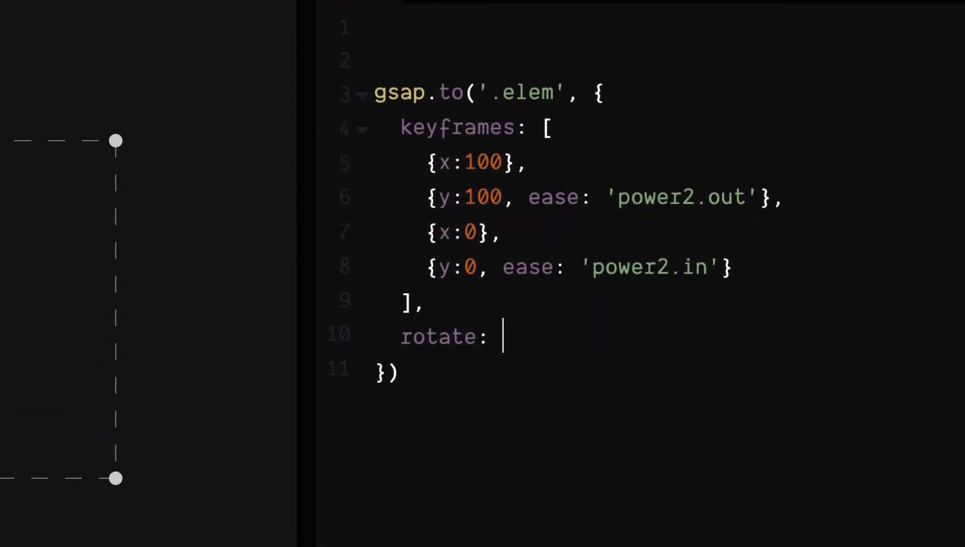
type("360,")
key("Return")
type("tran")
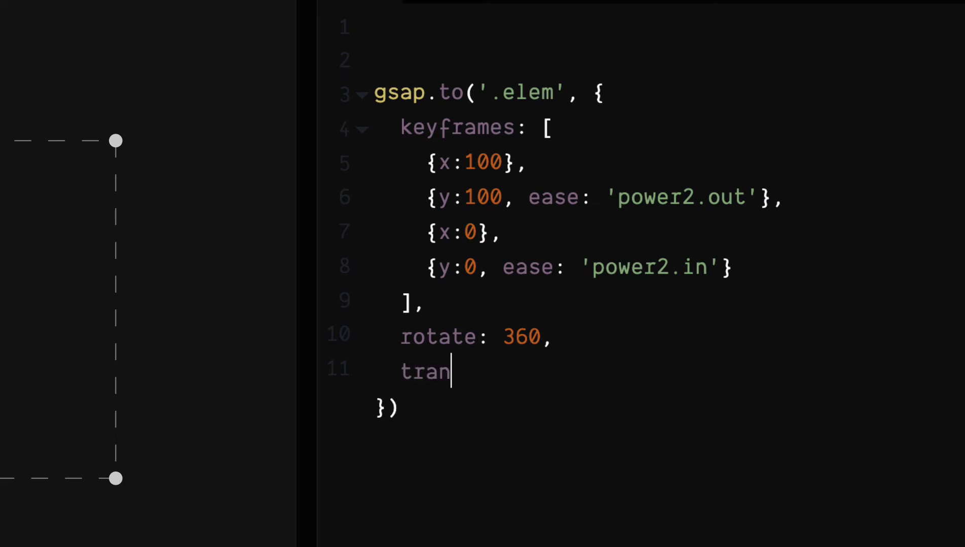
type("sformOrigin: ")
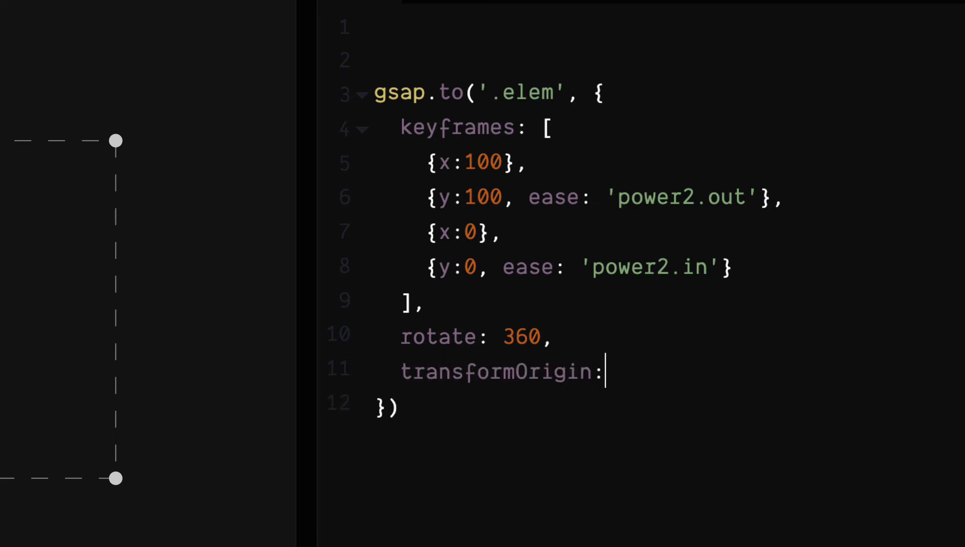
type("'center c")
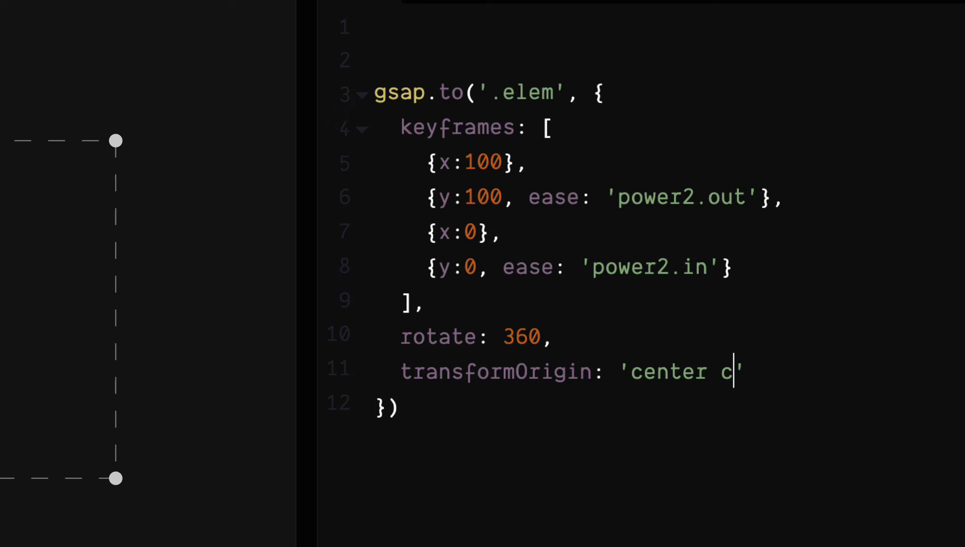
type("enter")
left_click(626, 21)
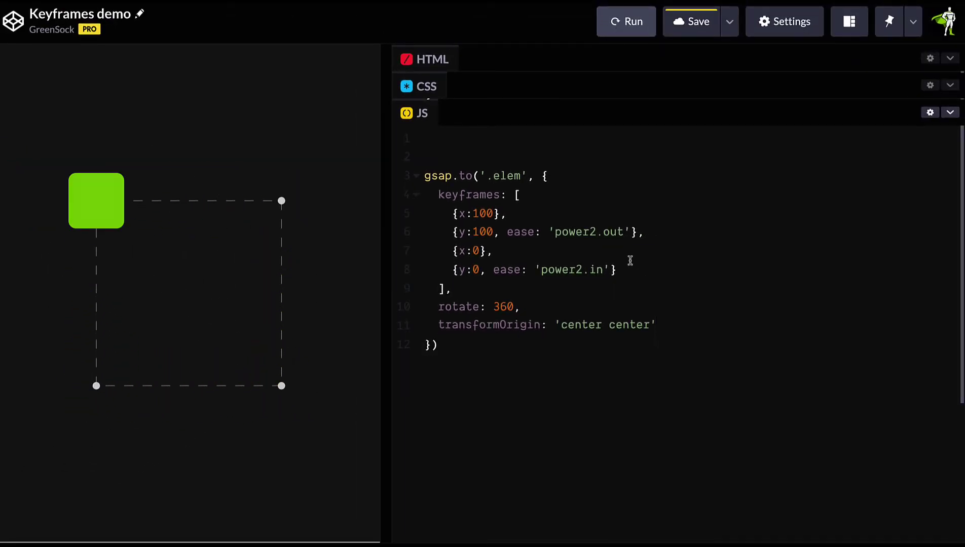
key("Tab")
type(", onComplete: () =>")
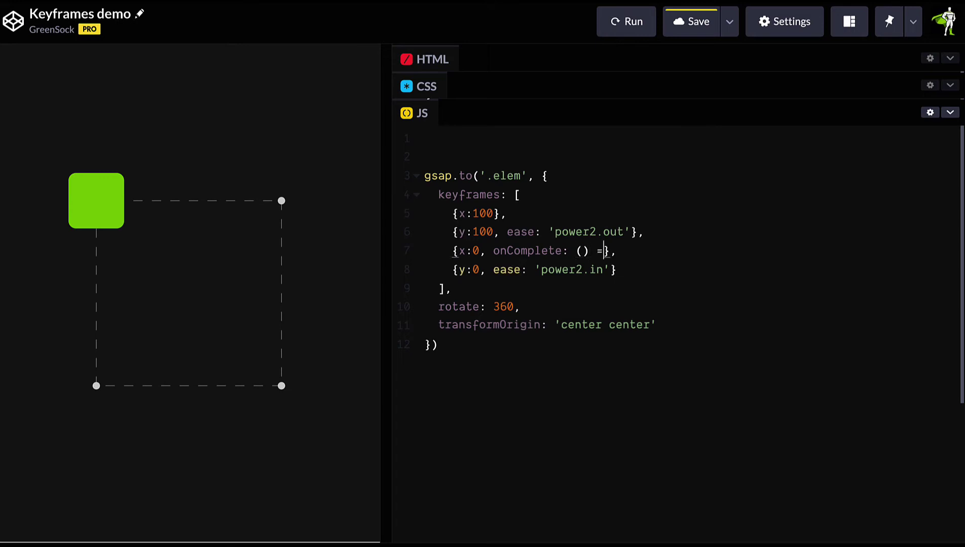
type(" { console.log('")
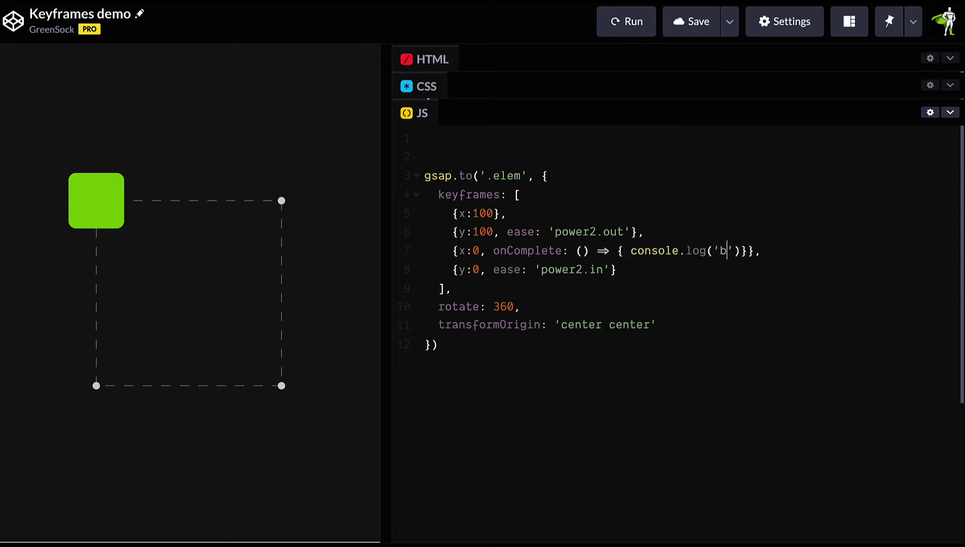
type("boop")
Step: Add onComplete logging 'boop' to the {x:0} keyframe and rerun to see it in the console
left_click(630, 23)
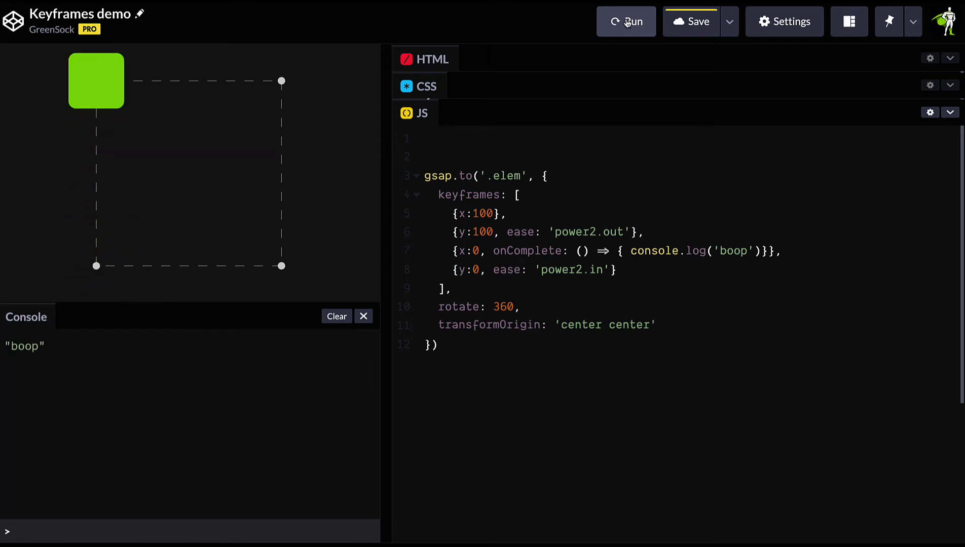
left_click(364, 318)
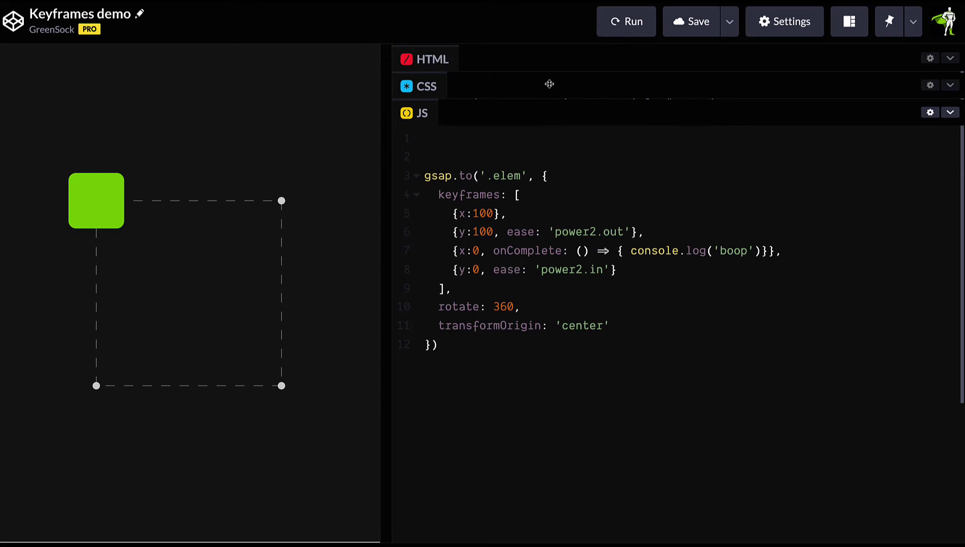
left_click_drag(541, 112, 540, 533)
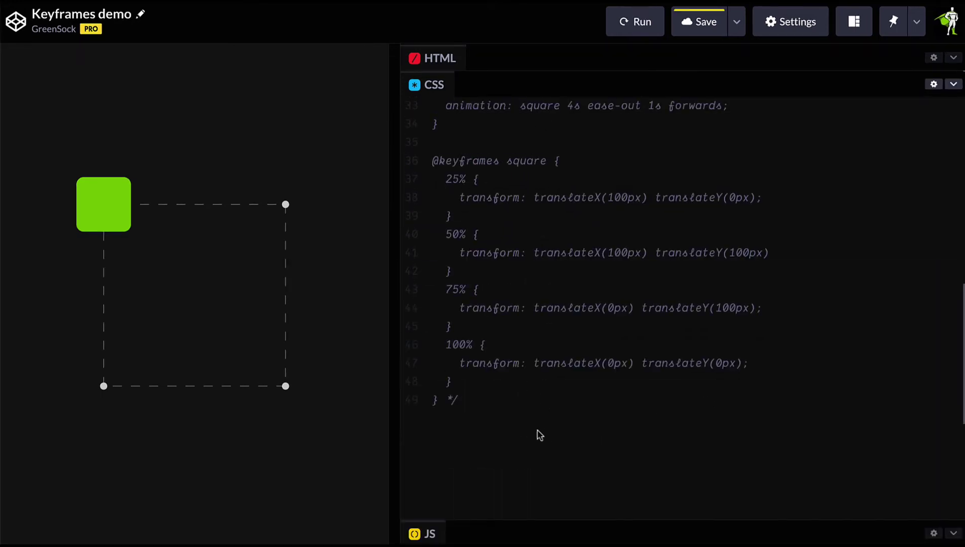
scroll(539, 435, "up", 2)
mouse_move(462, 455)
left_mouse_down()
mouse_move(431, 300)
mouse_move(417, 145)
left_mouse_up()
key("ctrl+slash")
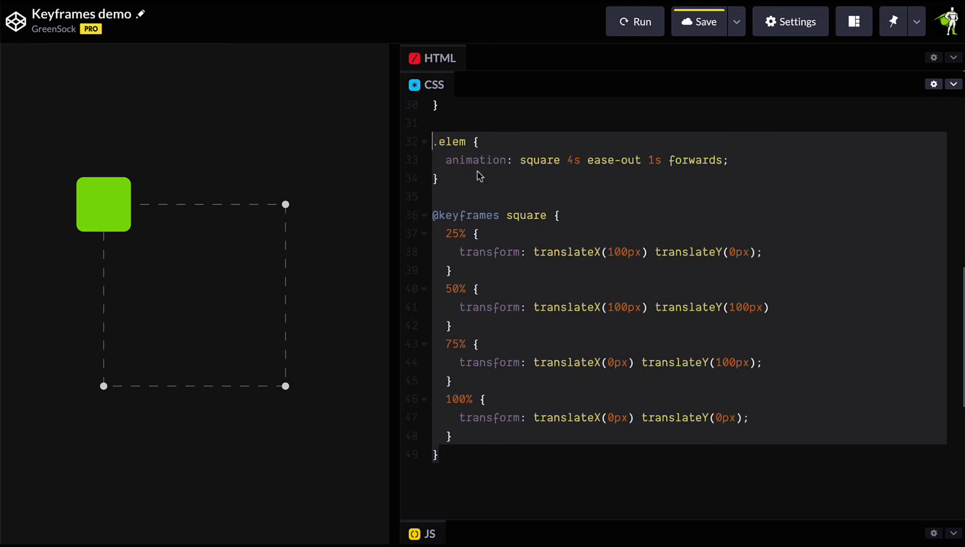
scroll(773, 236, "down", 1)
left_click(797, 198)
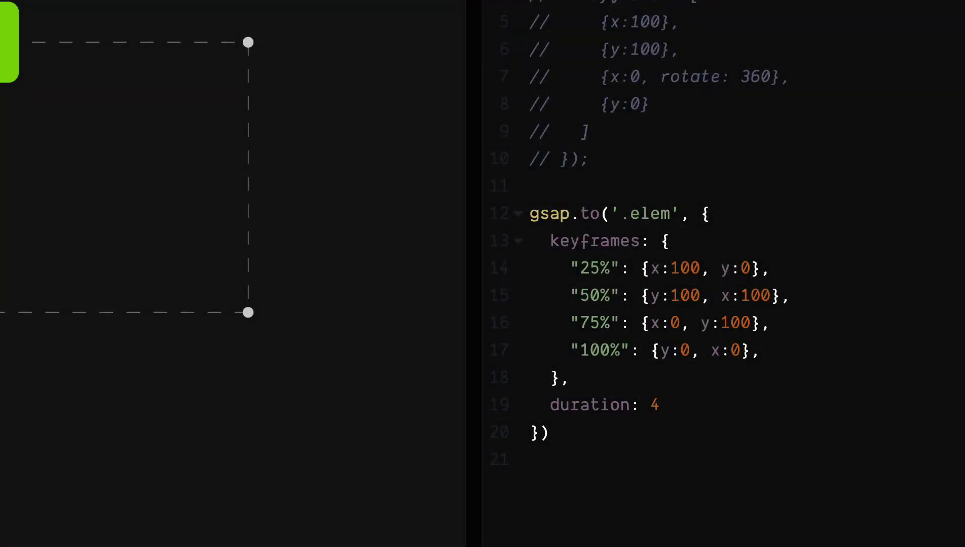
Step: Add rotate: 360 to the "75%" keyframe and replay the percentage keyframes animation
left_click_drag(773, 420, 722, 426)
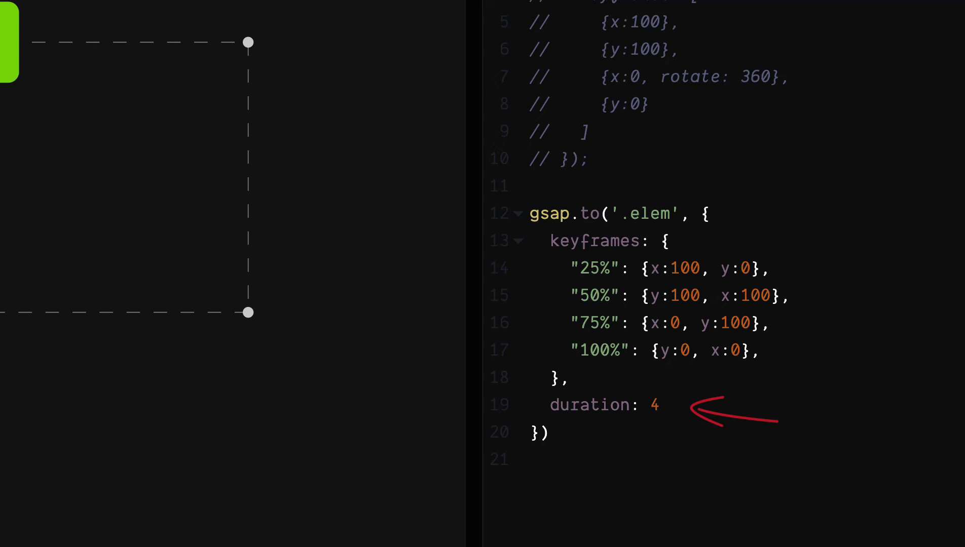
left_click(645, 32)
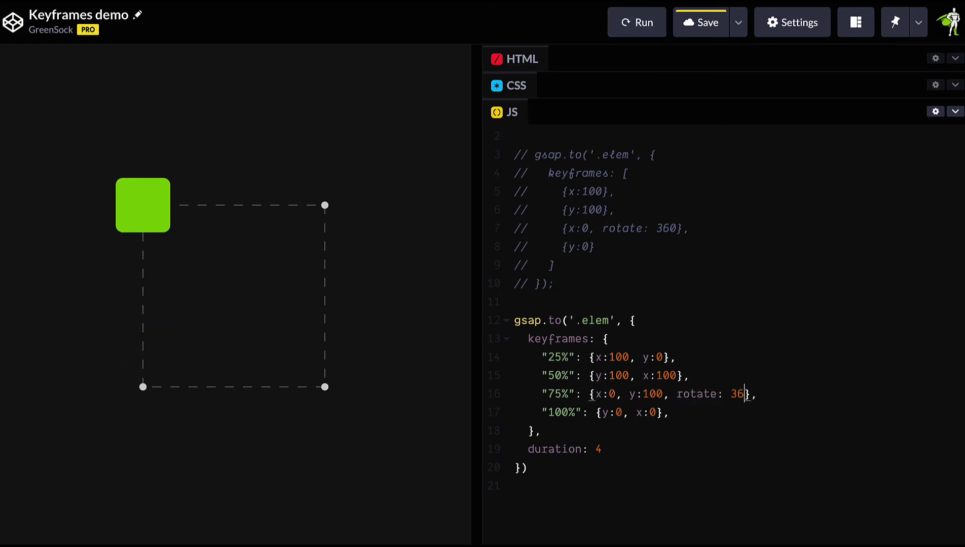
left_click(645, 23)
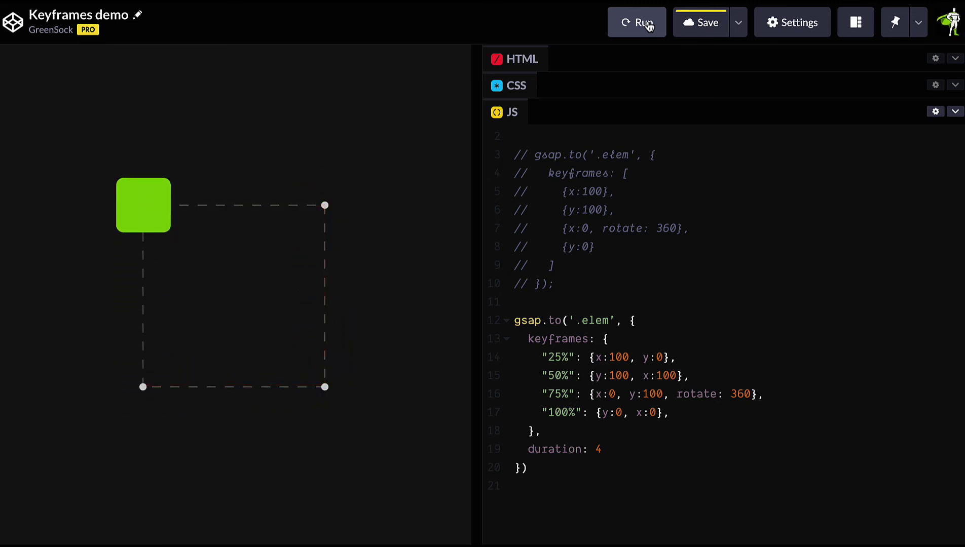
left_click(645, 22)
Step: Select the commented-out array keyframes code for deletion
left_click_drag(574, 286, 514, 155)
Step: Delete the commented code, then add easeEach: 'none' and ease: 'power3.out' to the keyframes, replaying each
key("Delete")
type(",")
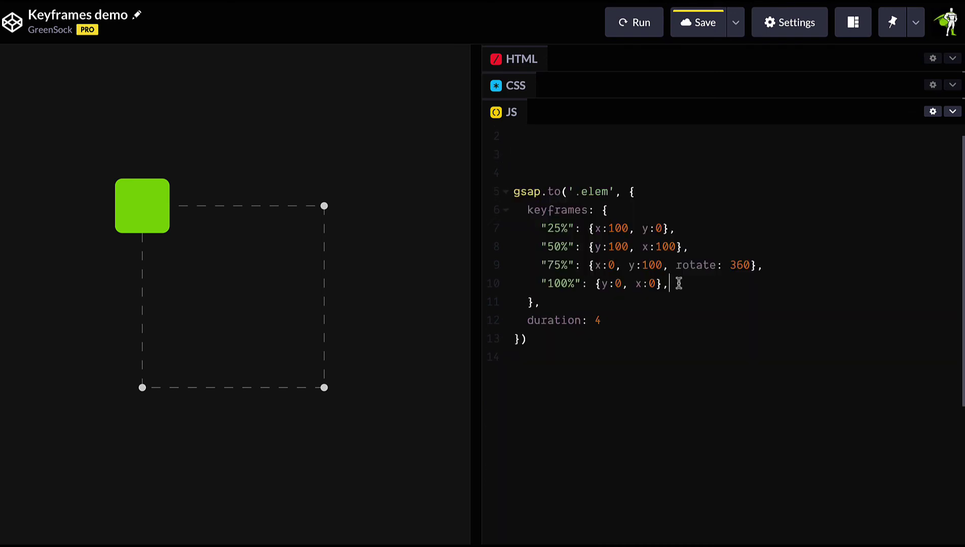
key("Return")
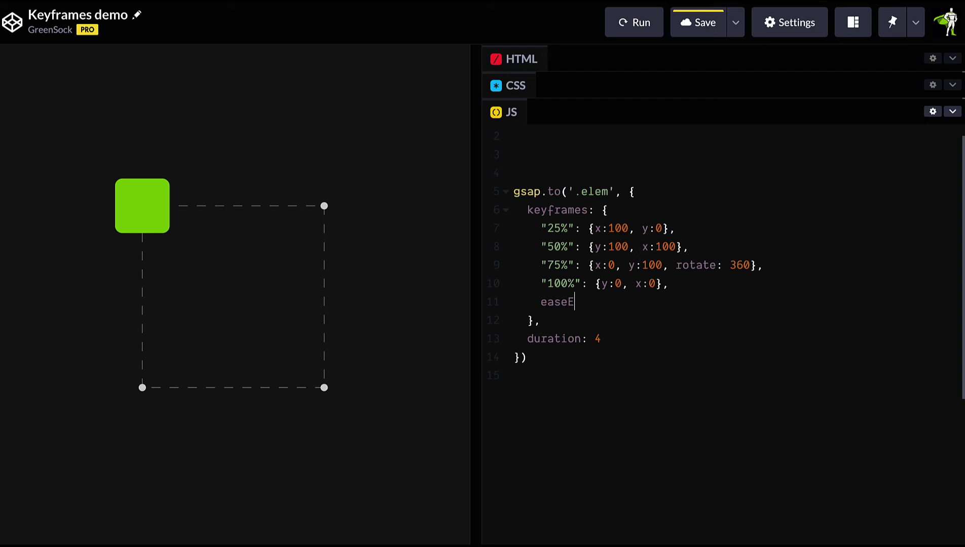
type(": 'none")
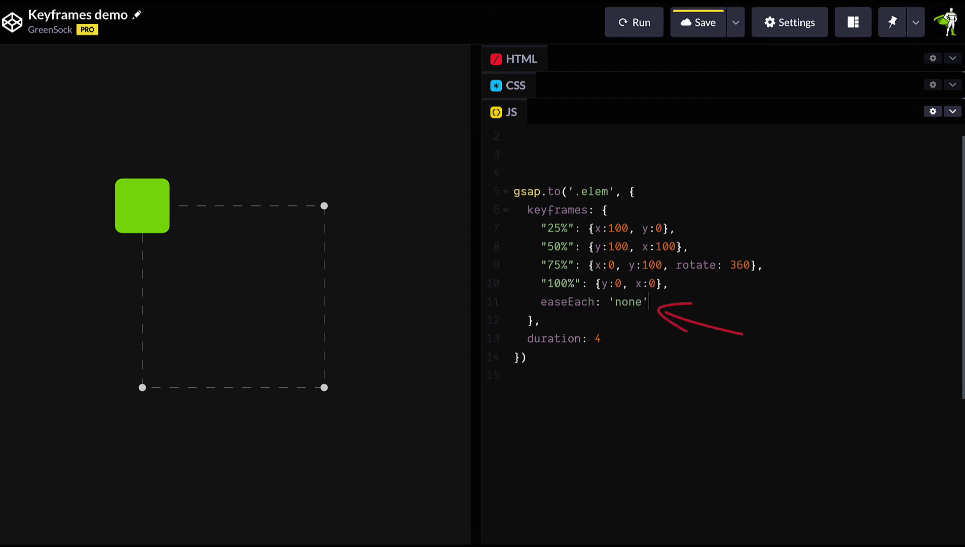
left_click(635, 21)
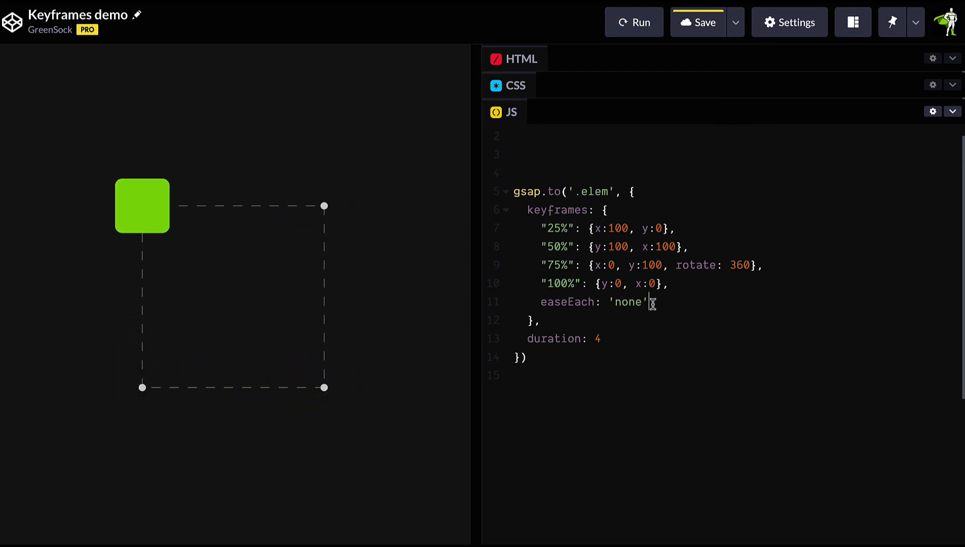
type(",")
key("Return")
type("ease: 'power3.out")
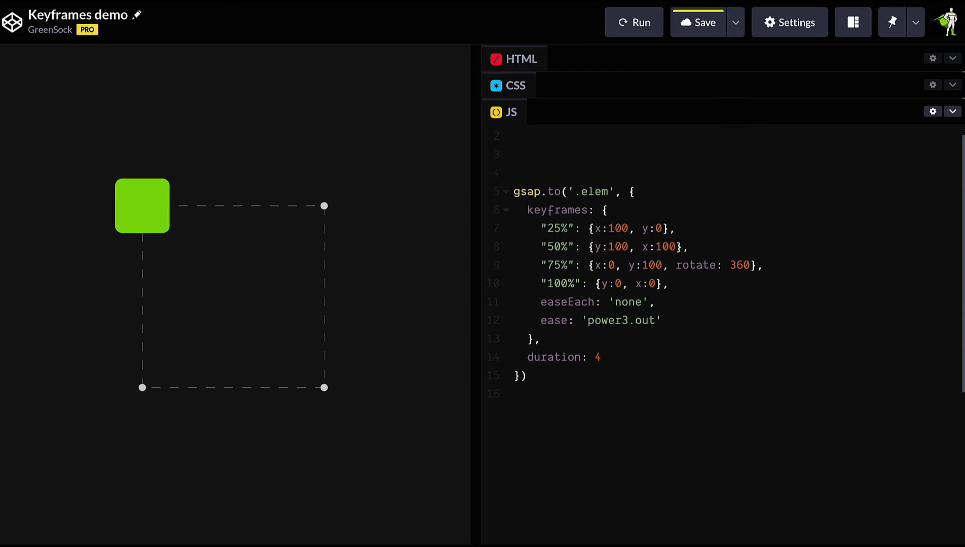
left_click(640, 23)
Step: Move rotate: 360 from the 75% keyframe to below the keyframes block with ease: 'elastic.in' and run it
left_click_drag(665, 266, 752, 266)
key("ctrl+c")
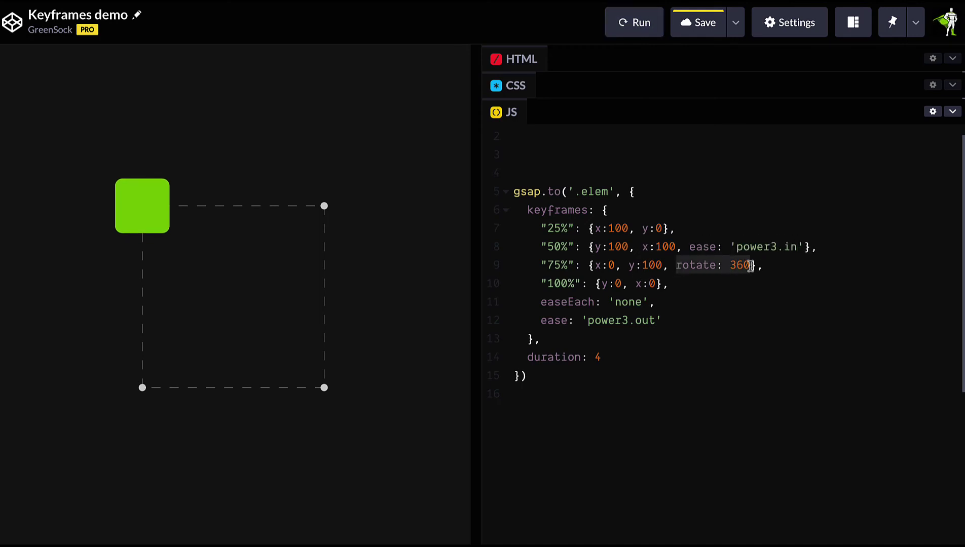
key("BackSpace")
left_click(565, 340)
key("Return")
key("ctrl+v")
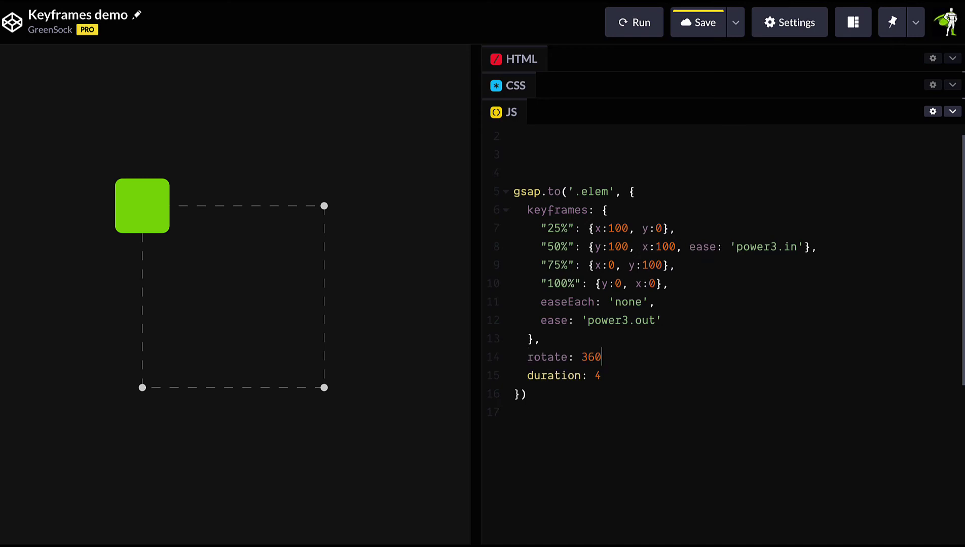
type(",")
key("Return")
type("ease: 'elastic")
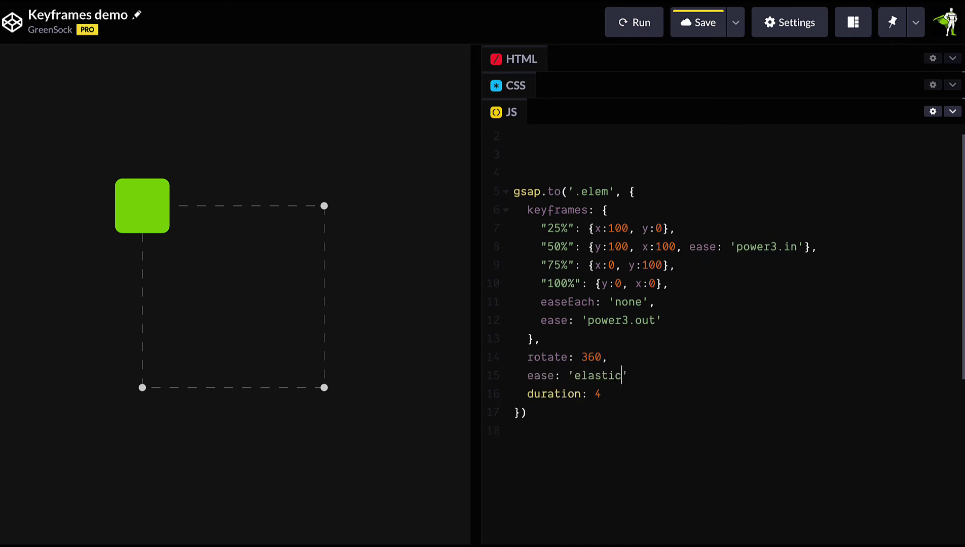
left_click(634, 22)
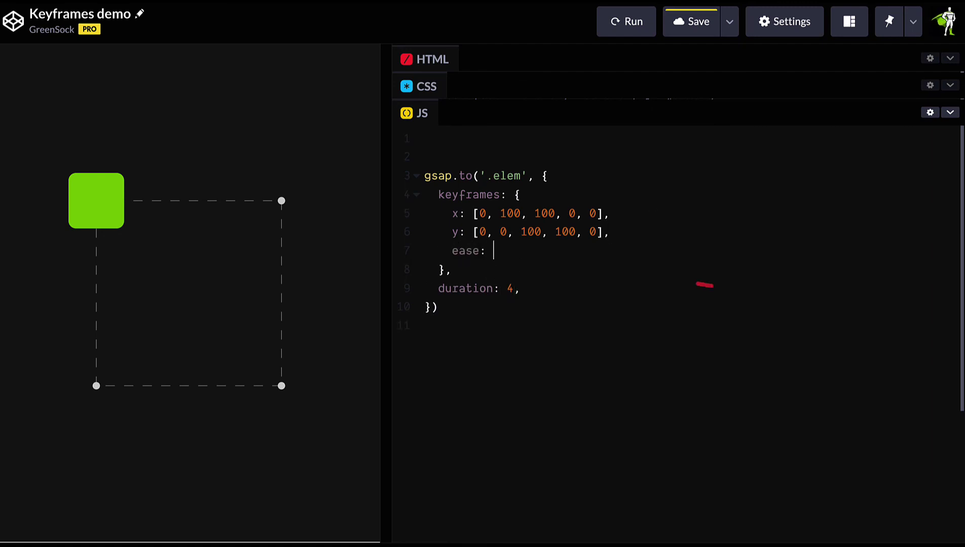
Step: Rename the keyframes ease to easeEach: 'power4.out' and replay the array keyframes animation
left_click(635, 23)
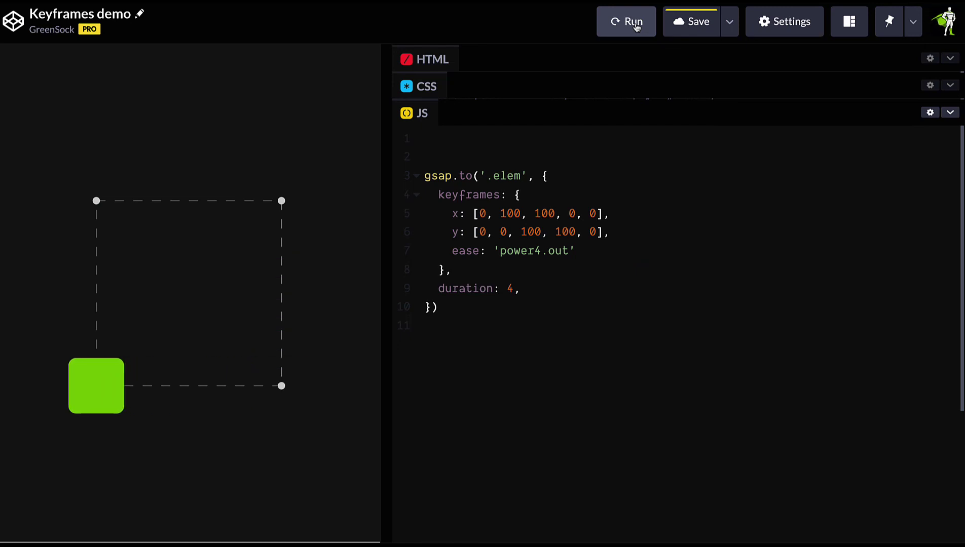
left_click(478, 252)
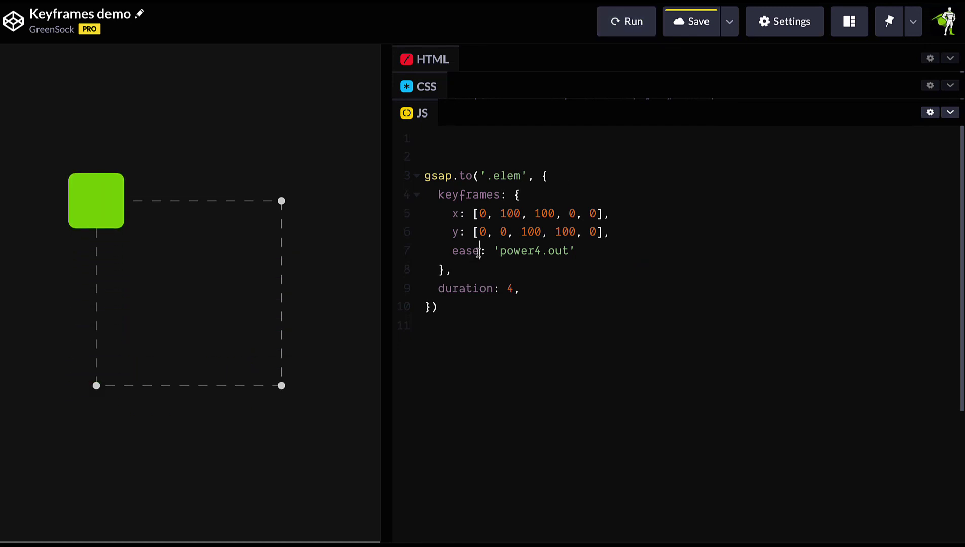
type("Each")
left_click(634, 21)
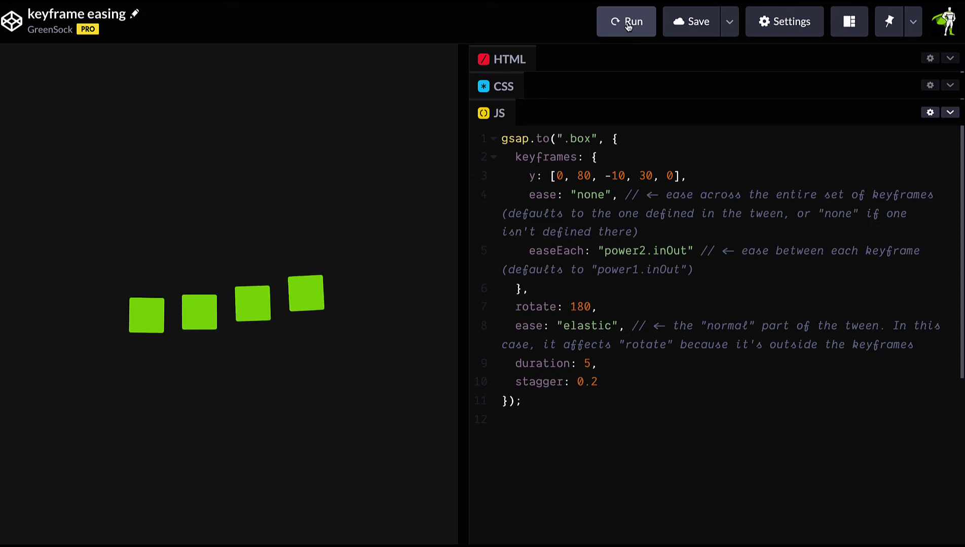
Step: Replay the 'keyframe easing' pen's staggered four-box animation
left_click(626, 22)
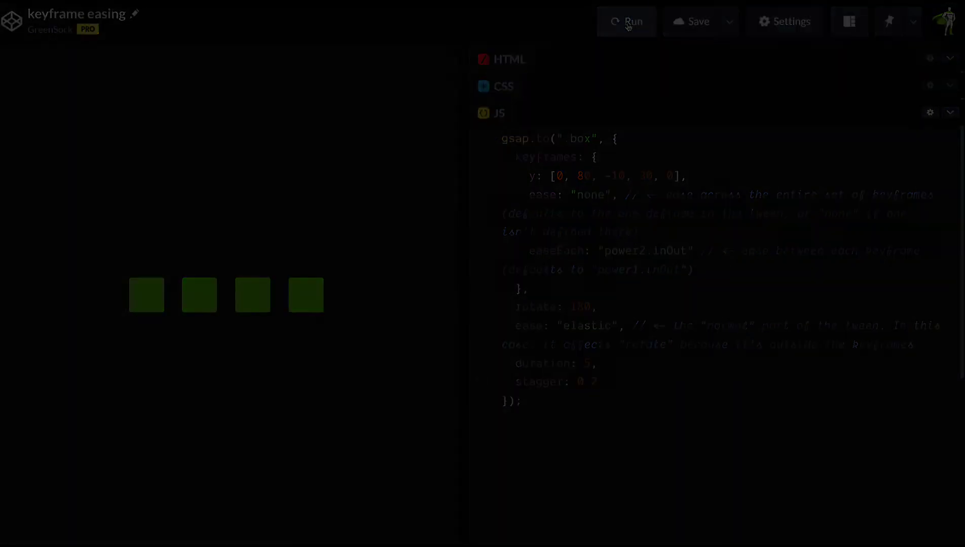